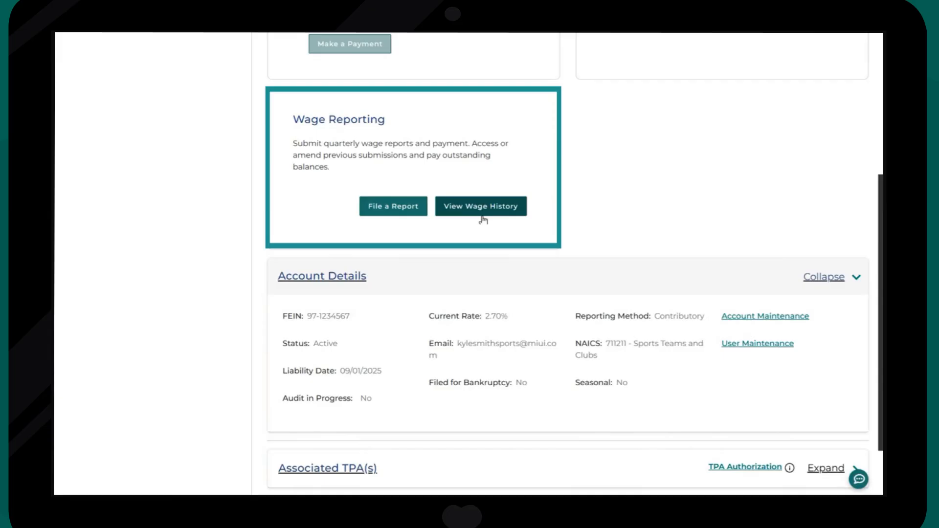
- Open the Wage Submission page for wage detail reporting
{"action": "scroll", "coordinate": [483, 220], "scroll_direction": "up", "scroll_amount": 5}
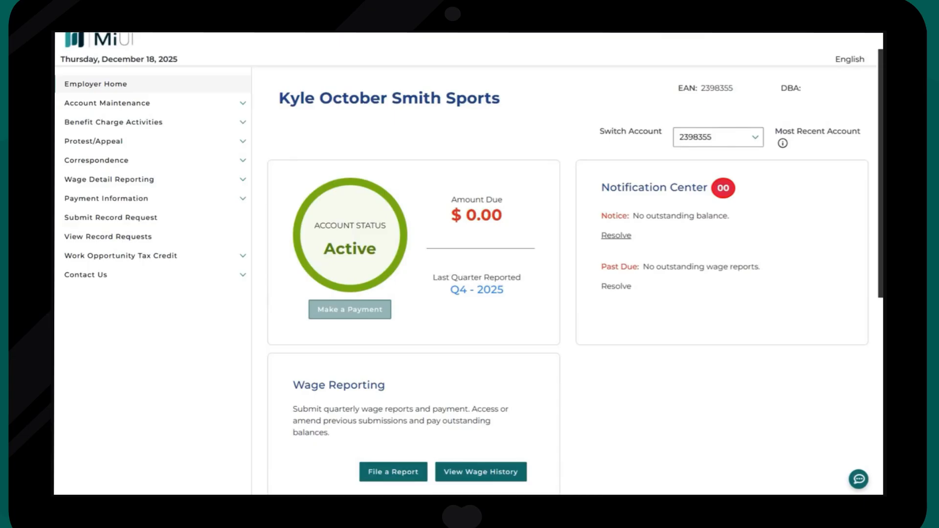
{"action": "left_click", "coordinate": [194, 187]}
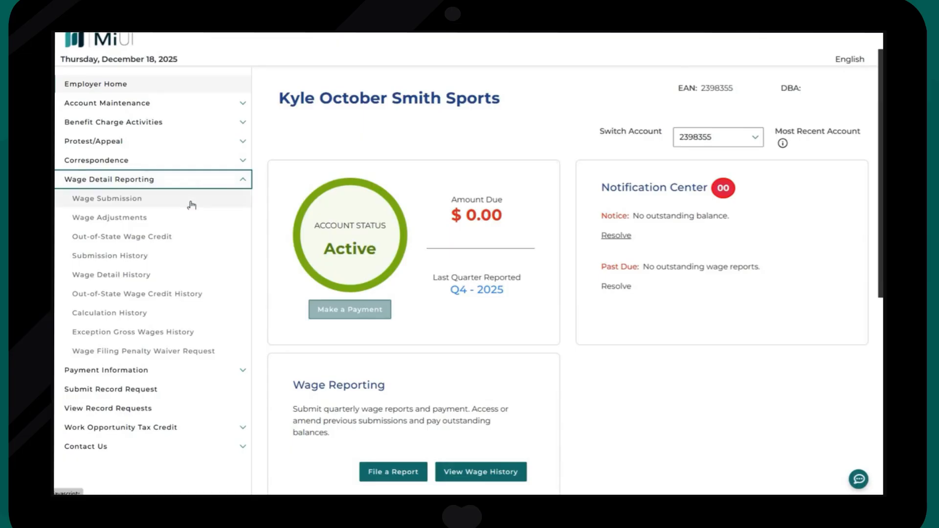
{"action": "left_click", "coordinate": [191, 204]}
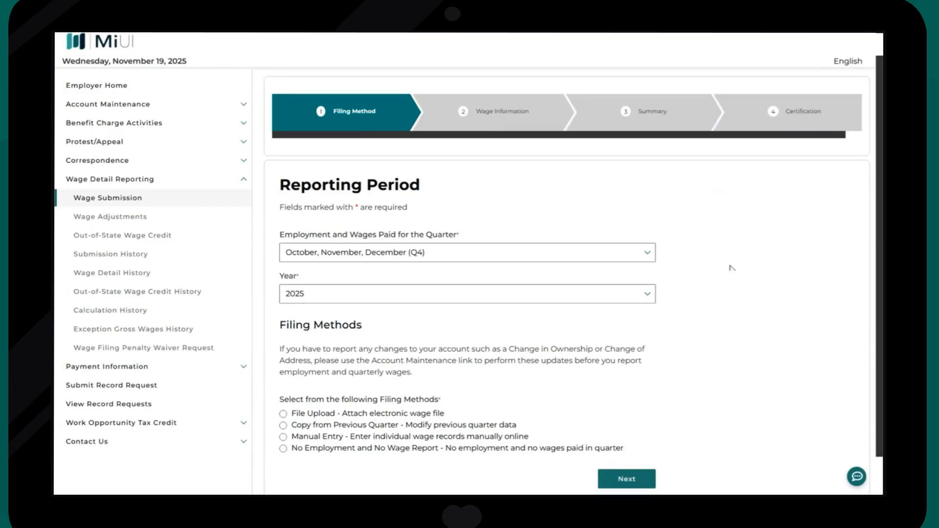
- Choose October, November, December (Q4) 2025 as the reporting period, with Copy from Previous Quarter as the filing method, and continue
{"action": "left_click", "coordinate": [582, 257]}
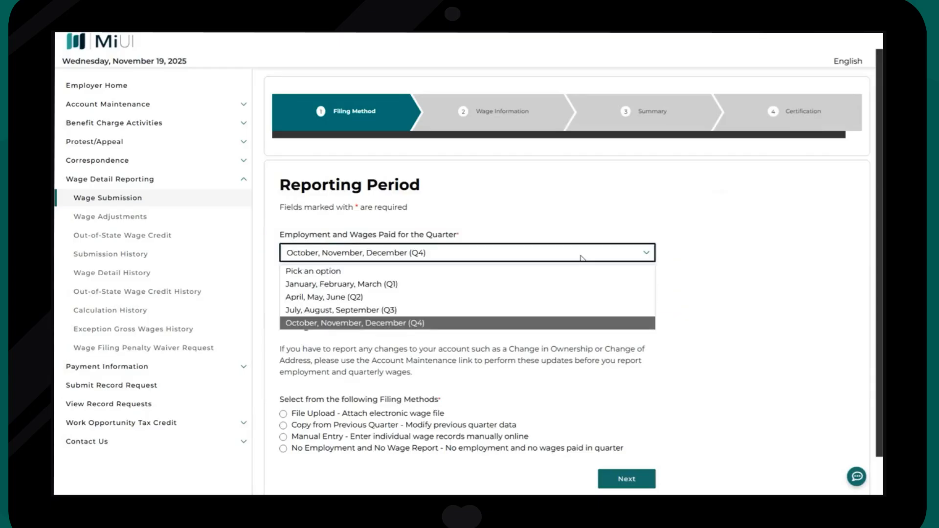
{"action": "left_click", "coordinate": [507, 322]}
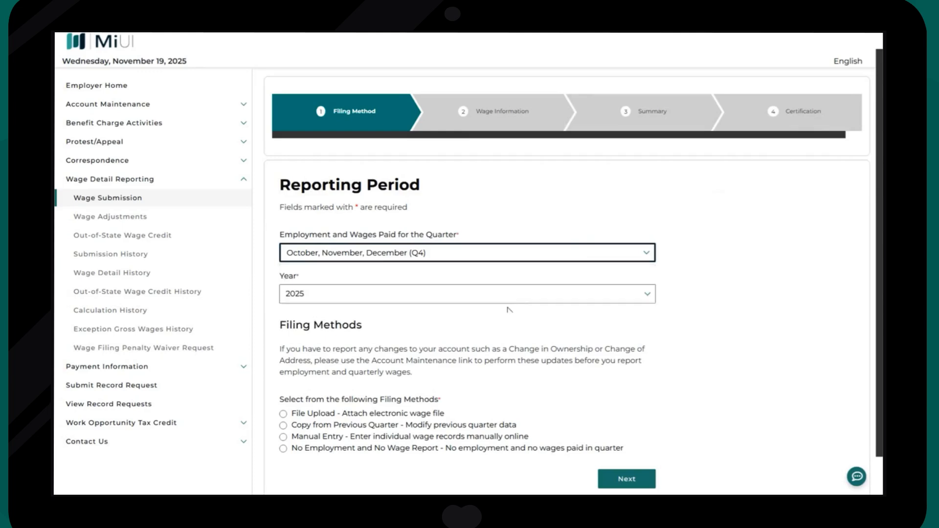
{"action": "left_click", "coordinate": [510, 298]}
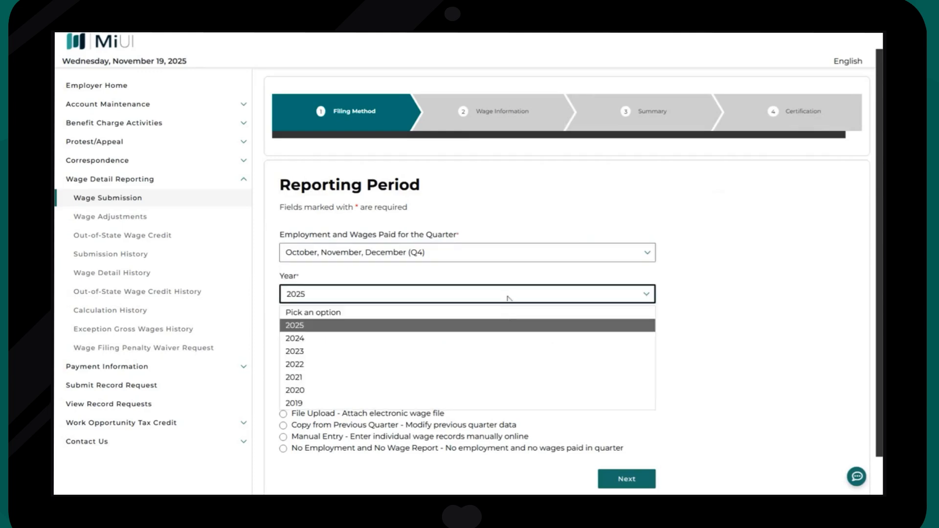
{"action": "left_click", "coordinate": [501, 327]}
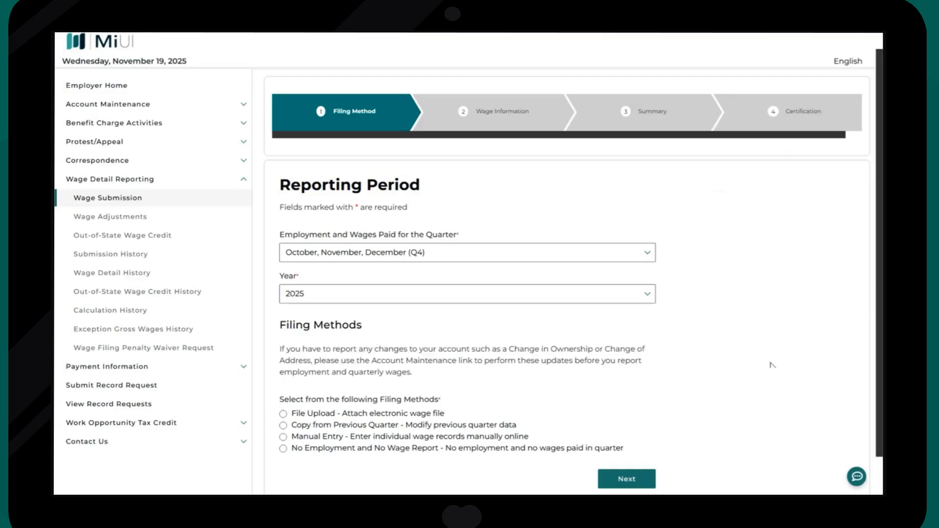
{"action": "left_click", "coordinate": [283, 426]}
{"action": "left_click", "coordinate": [609, 484]}
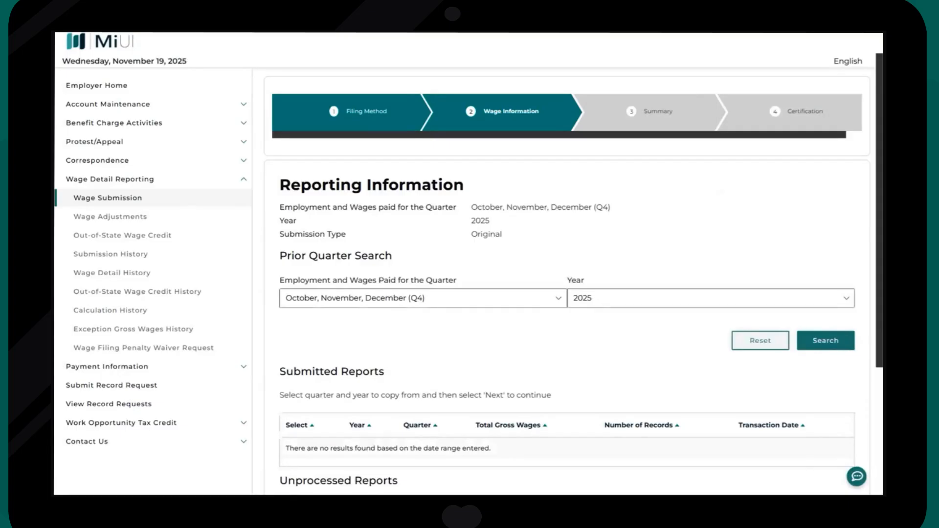
- Search for prior quarter reports from July, August, September (Q3) 2025
{"action": "left_click", "coordinate": [477, 302]}
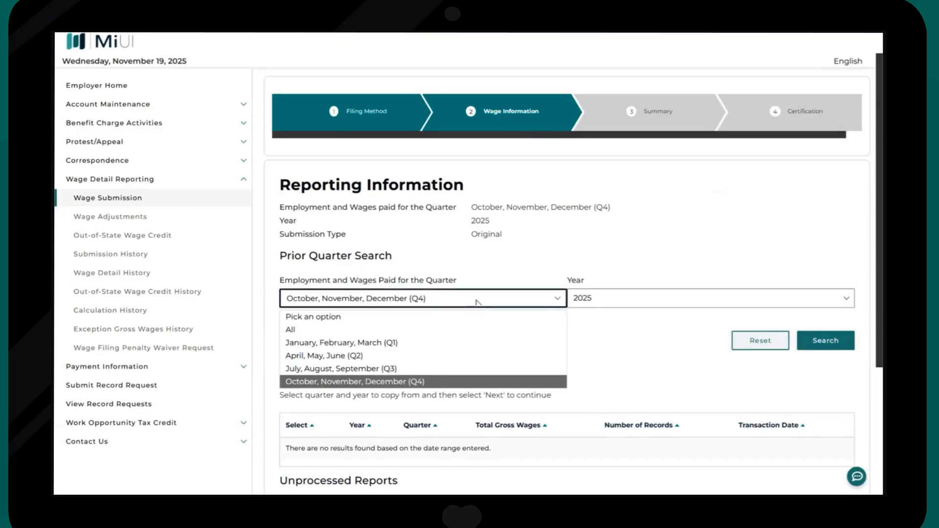
{"action": "left_click", "coordinate": [456, 373]}
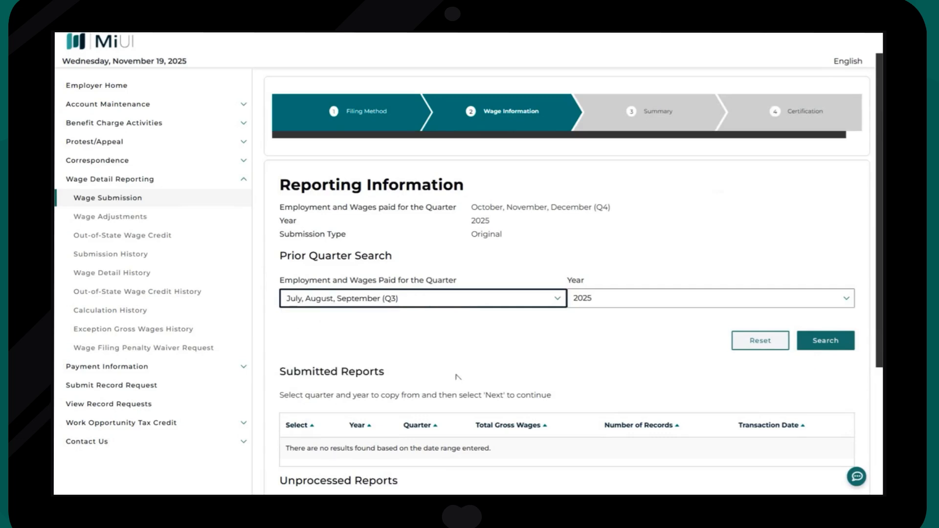
{"action": "left_click", "coordinate": [650, 299]}
{"action": "left_click", "coordinate": [634, 329]}
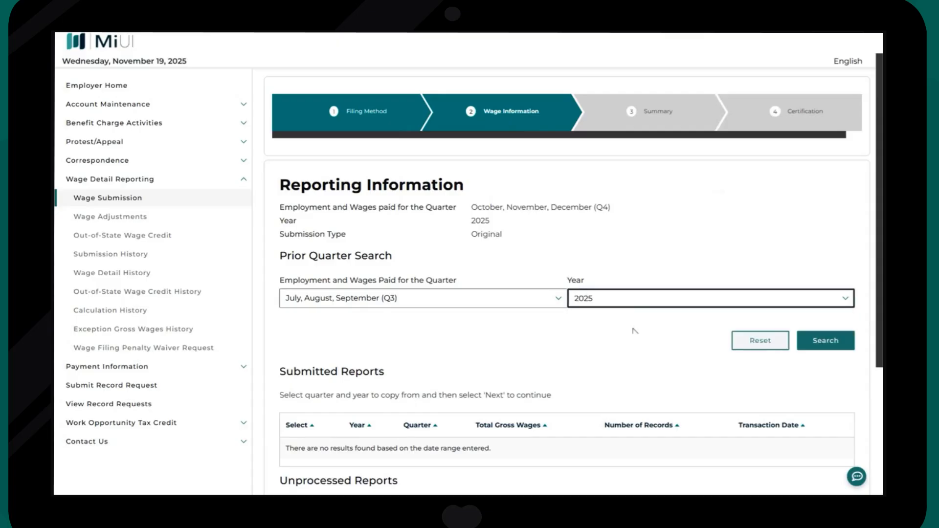
{"action": "left_click", "coordinate": [809, 345]}
- Select the submitted 2025 quarter 3 report as the one to copy from and continue
{"action": "scroll", "coordinate": [877, 399], "scroll_direction": "down", "scroll_amount": 3}
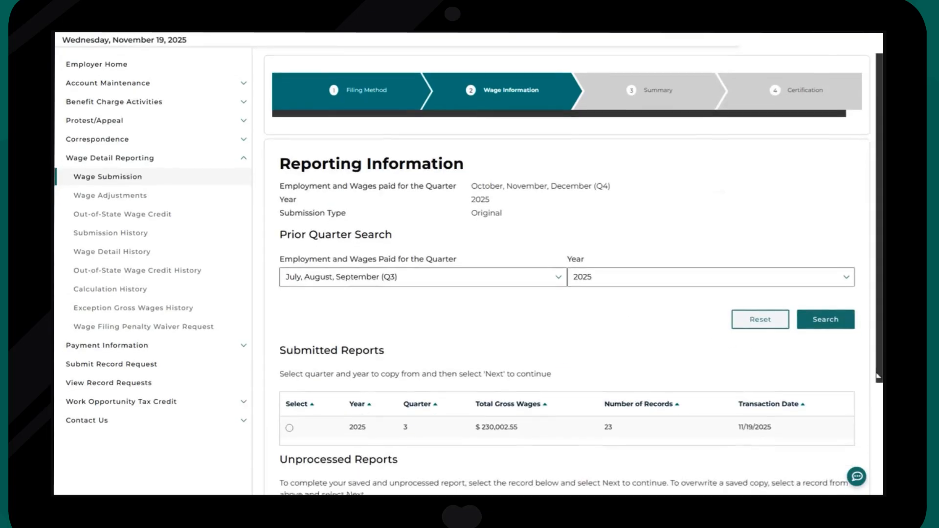
{"action": "scroll", "coordinate": [877, 399], "scroll_direction": "down", "scroll_amount": 5}
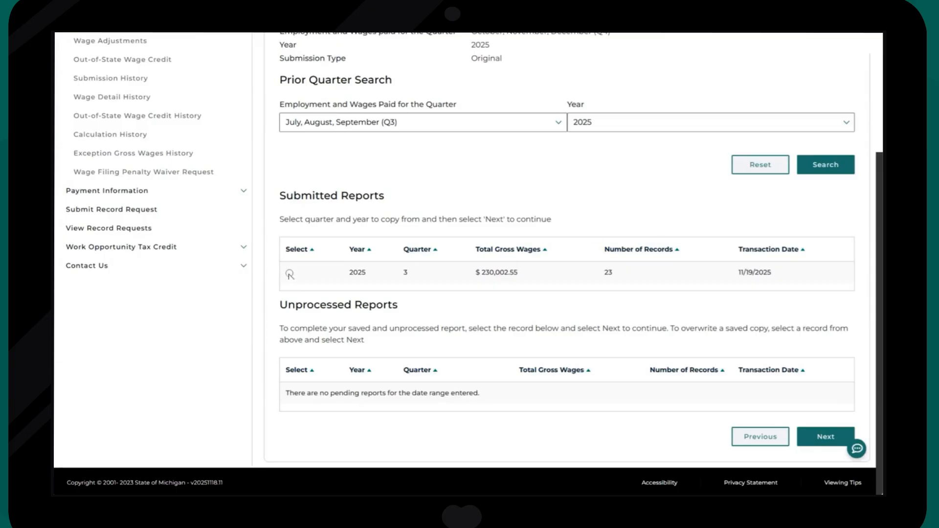
{"action": "left_click", "coordinate": [289, 273]}
{"action": "left_click", "coordinate": [813, 445]}
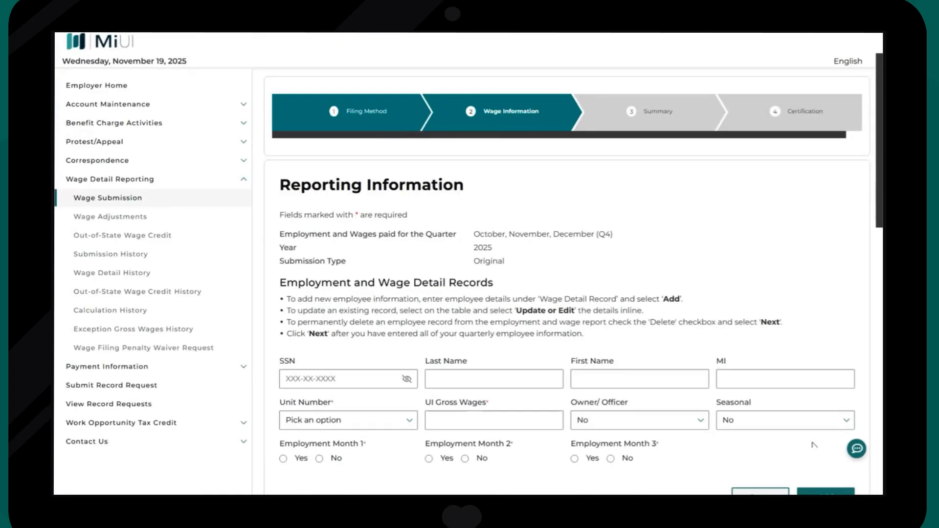
- Review the copied employee wage records and the summary of units reported, accepting both to proceed to certification
{"action": "left_click_drag", "start_coordinate": [877, 208], "coordinate": [875, 271]}
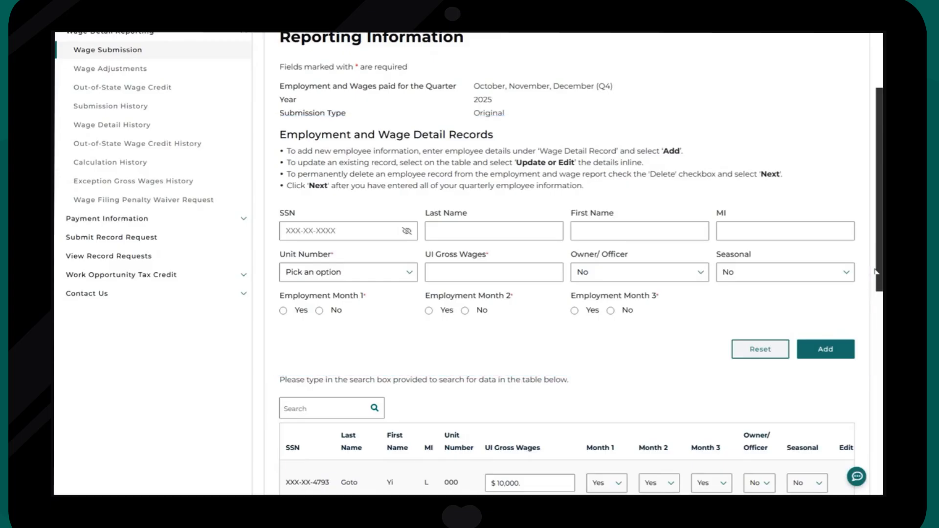
{"action": "left_click_drag", "start_coordinate": [878, 289], "coordinate": [875, 492]}
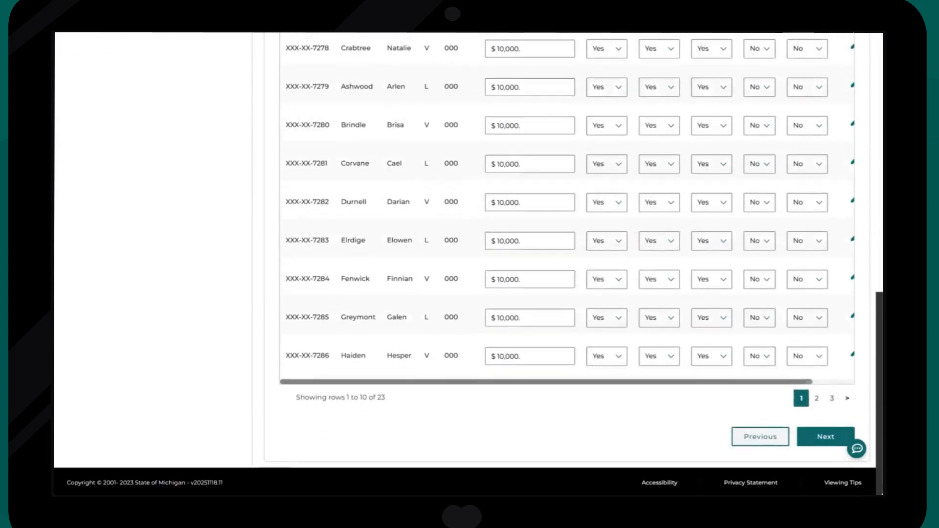
{"action": "left_click", "coordinate": [826, 437]}
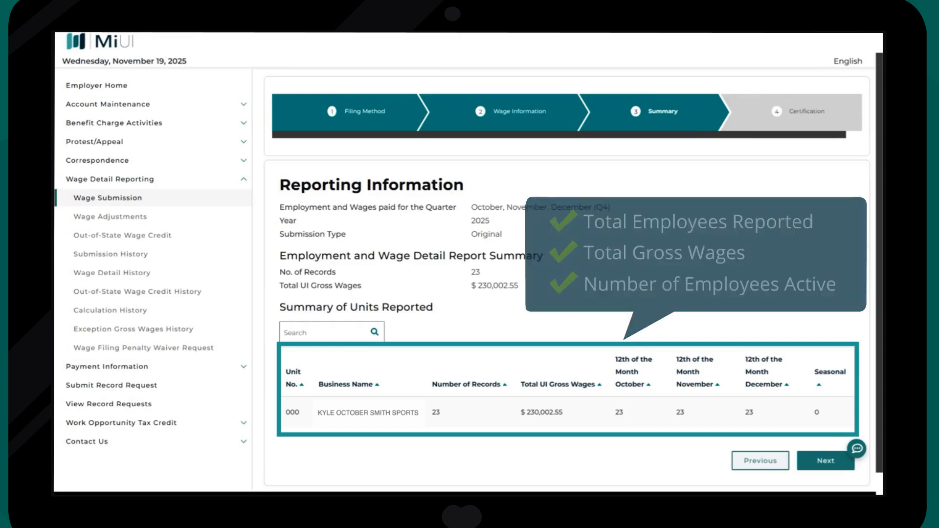
{"action": "left_click", "coordinate": [842, 470]}
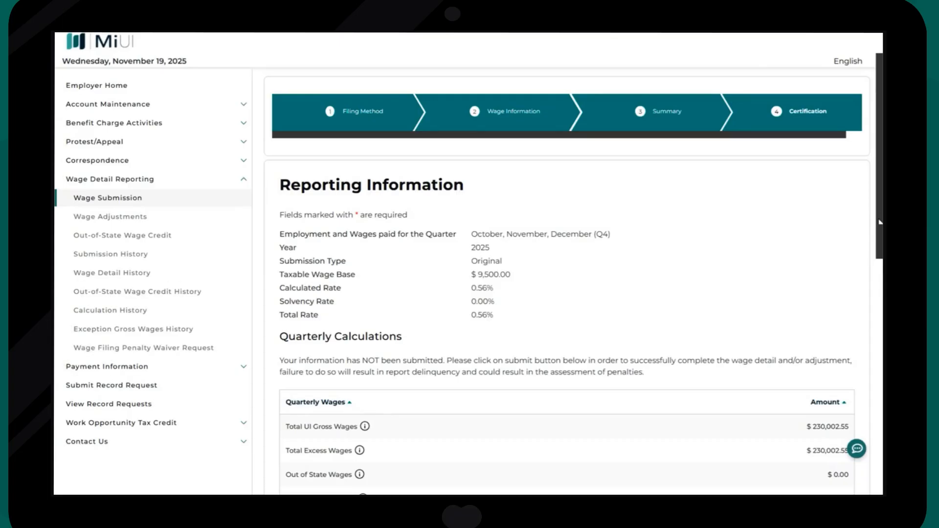
- Review the quarterly calculations and certify that all information in the filing is complete and true
{"action": "scroll", "coordinate": [880, 215], "scroll_direction": "down", "scroll_amount": 3}
{"action": "scroll", "coordinate": [469, 264], "scroll_direction": "down", "scroll_amount": 3}
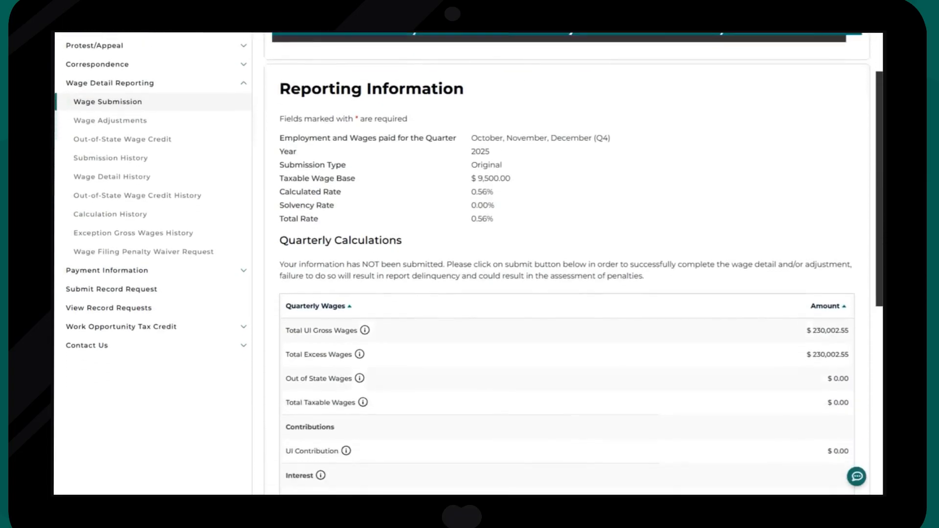
{"action": "scroll", "coordinate": [469, 264], "scroll_direction": "down", "scroll_amount": 5}
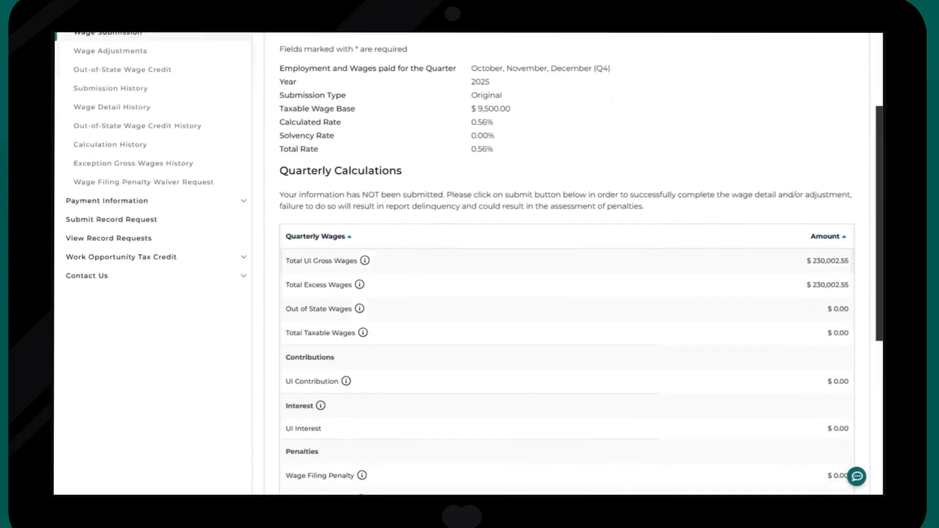
{"action": "scroll", "coordinate": [468, 264], "scroll_direction": "down", "scroll_amount": 5}
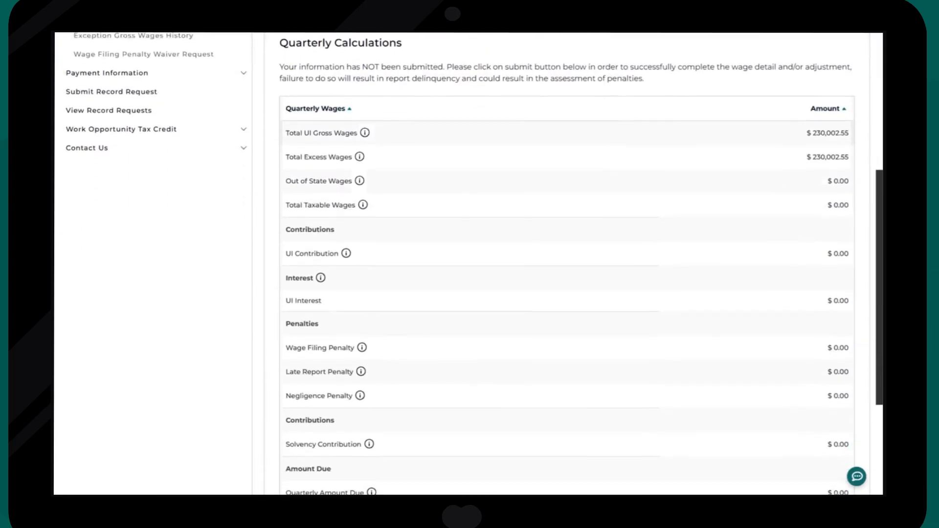
{"action": "scroll", "coordinate": [338, 435], "scroll_direction": "down", "scroll_amount": 3}
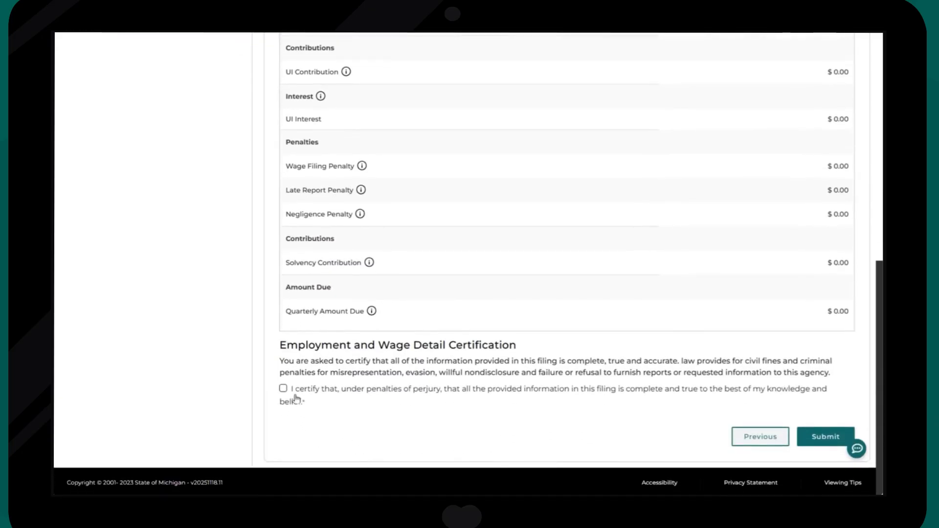
{"action": "left_click", "coordinate": [284, 389]}
{"action": "left_click", "coordinate": [283, 389]}
- Submit the Q4 2025 wage report and state that no prior wage reports need editing
{"action": "left_click", "coordinate": [827, 438]}
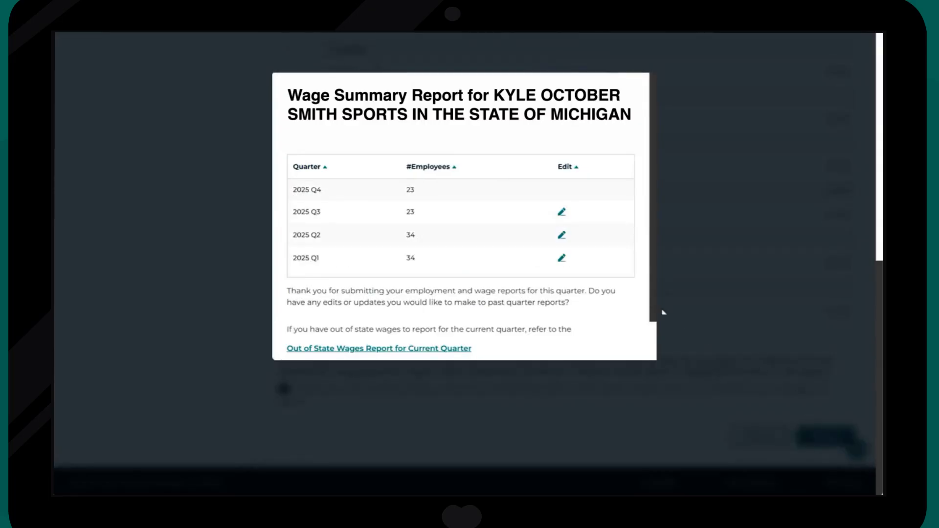
{"action": "scroll", "coordinate": [653, 329], "scroll_direction": "down", "scroll_amount": 2}
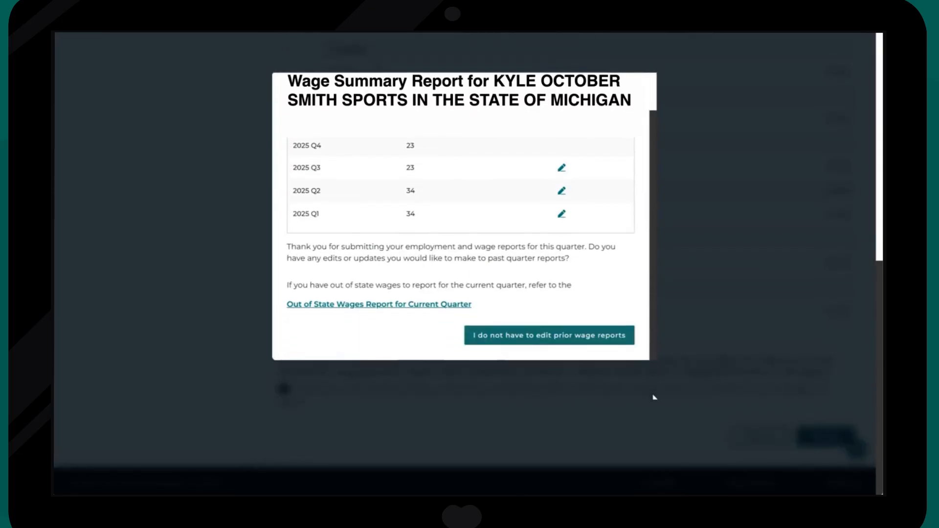
{"action": "left_click", "coordinate": [550, 342]}
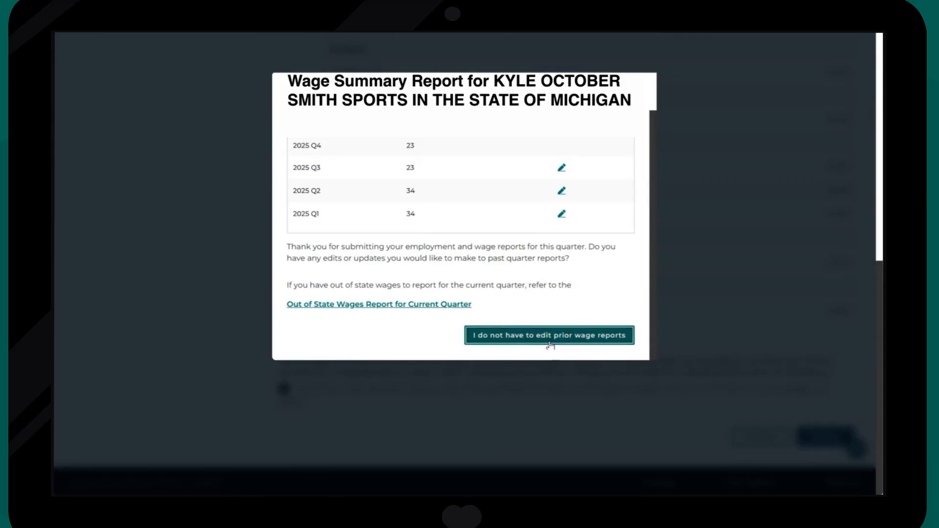